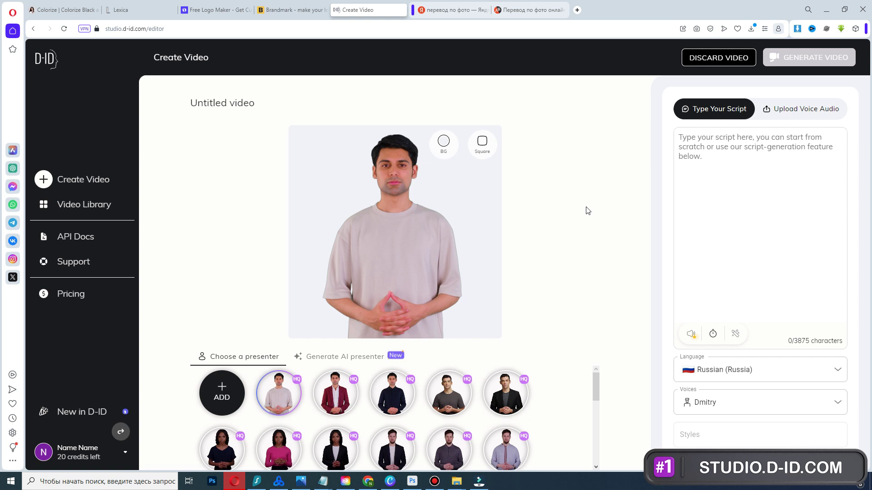
- Try several presenter avatars and choose the man in the burgundy blazer and white shirt
click(335, 393)
click(392, 393)
click(395, 447)
click(335, 447)
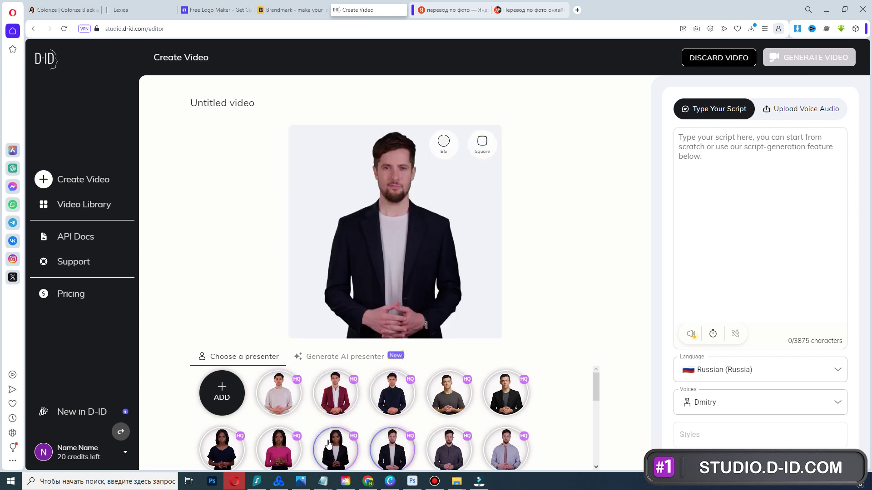
click(335, 393)
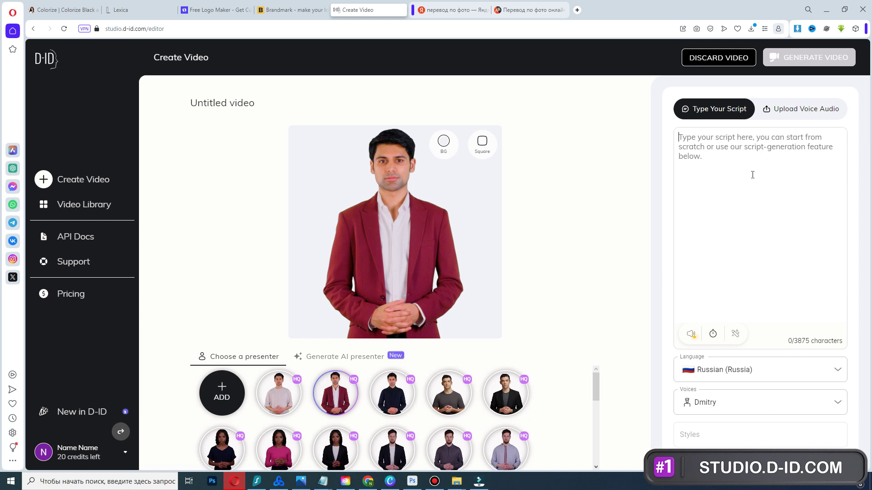
- Enter the Russian vacuum-cleaner script beginning "Самый интеллектуальный беспроводной пылесос среди компактных моделей" and generate the presenter video
text(Самый интеллектуальный беспроводной пылесос среди компактных моделей. Новая технология пылесосов в компактном устройстве для легкой уборки всего дома. На ЖК-экране выводится научное подтверждение глубокой очистки. Технология определяет количество всасываемых частиц и распределяет их по категориям, показывая вам, что попадает в пылесос в процессе уборки.)
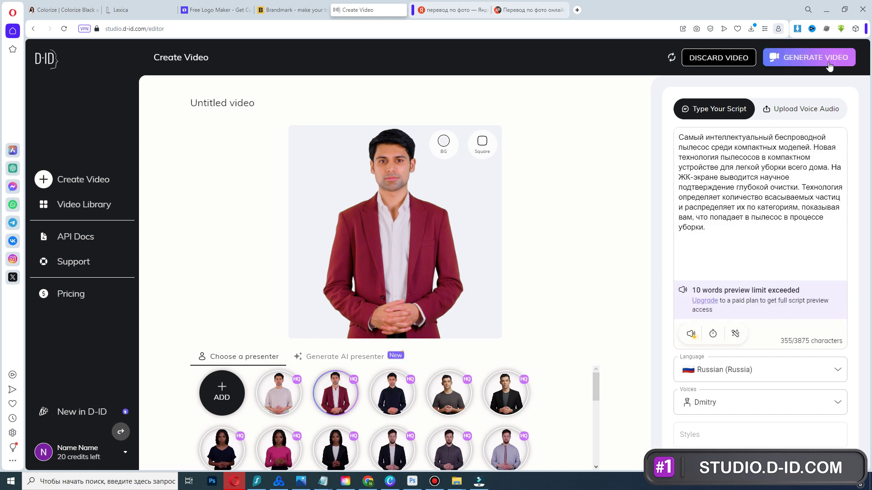
click(829, 66)
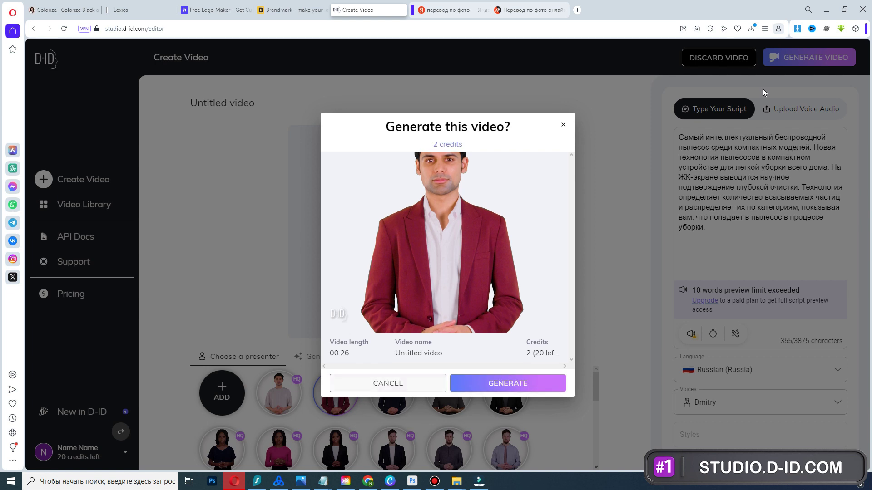
click(538, 383)
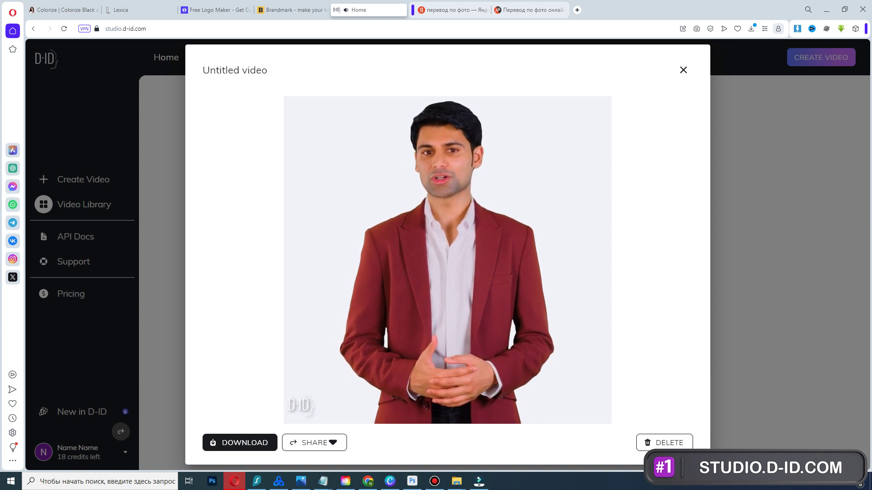
mouse_move(609, 220)
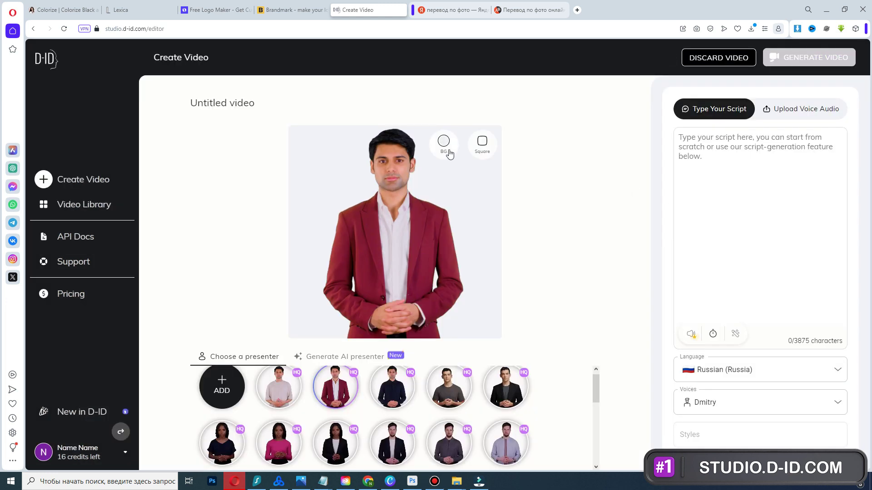
- Give the new presenter video a blue background and the Vertical format
click(439, 146)
click(403, 189)
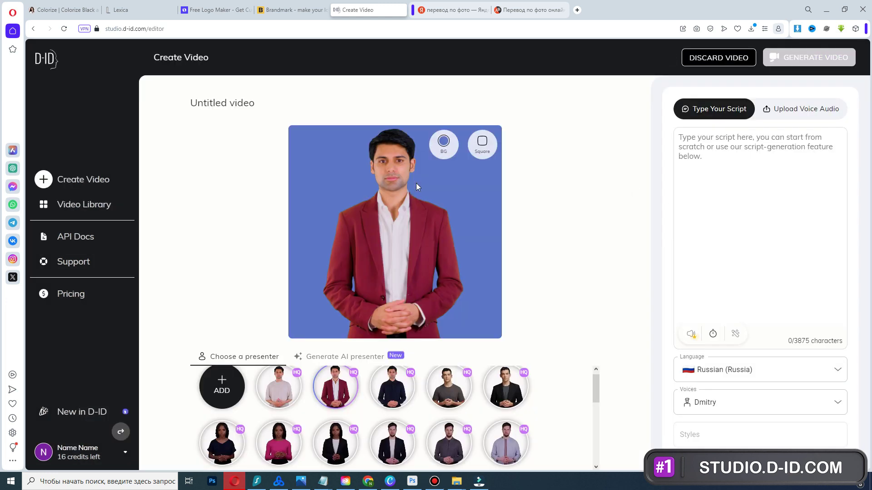
click(483, 149)
click(465, 199)
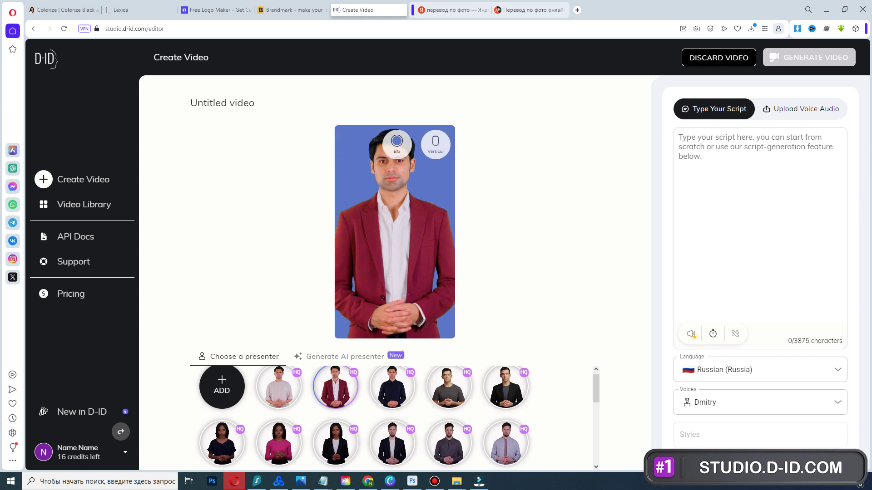
- Look through the remaining presenters and open the list of available voices
scroll(595, 389, down, 5)
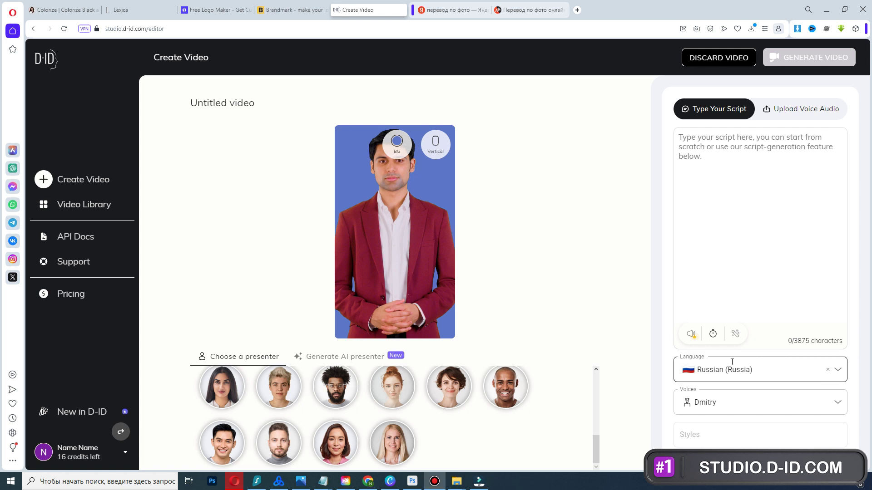
click(715, 401)
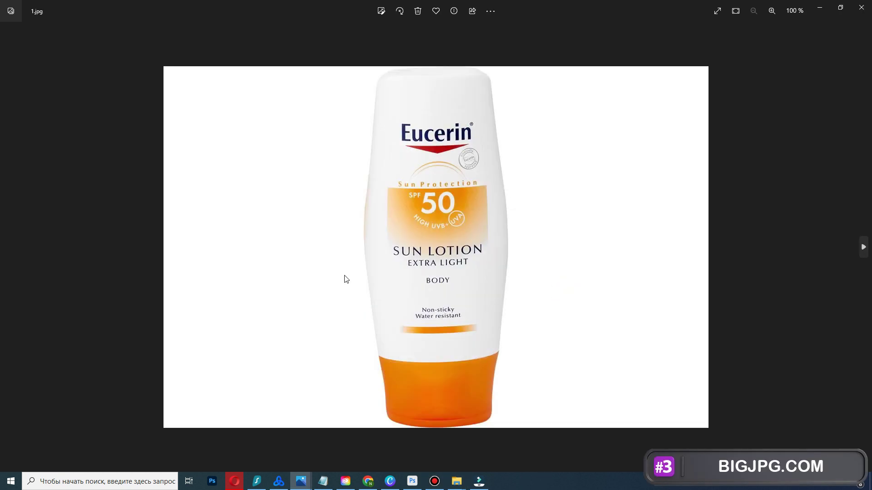
- Inspect the label details of the sun lotion bottle in 1.jpg at higher magnification in the image viewer
scroll(439, 257, up, 3)
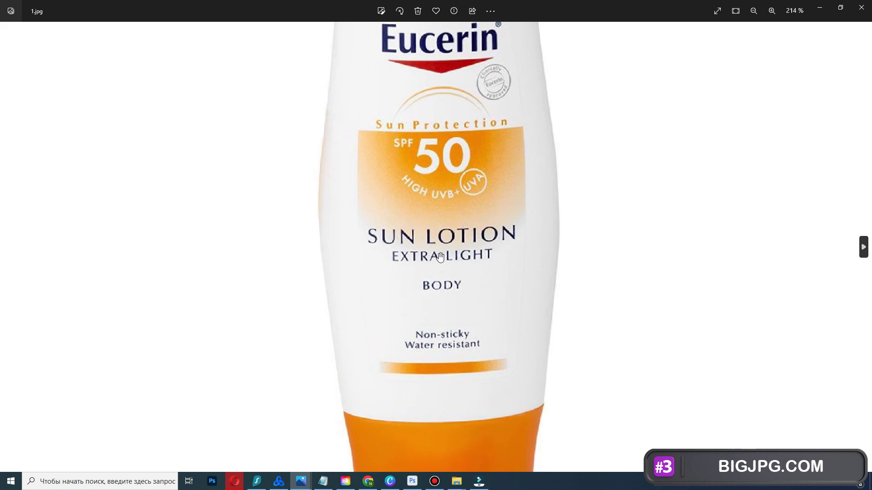
scroll(440, 257, up, 5)
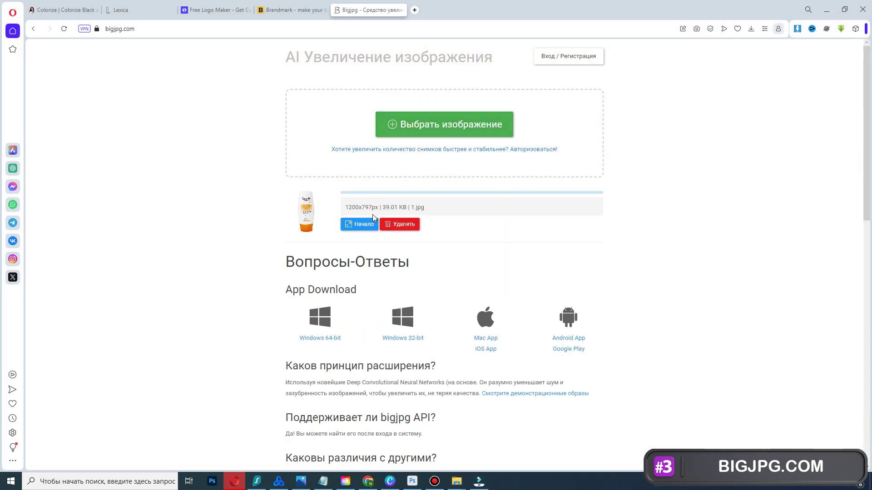
- Start enlarging 1.jpg in Bigjpg with image type Фотография, 4x upscaling and Low noise reduction
click(372, 224)
click(414, 130)
click(417, 109)
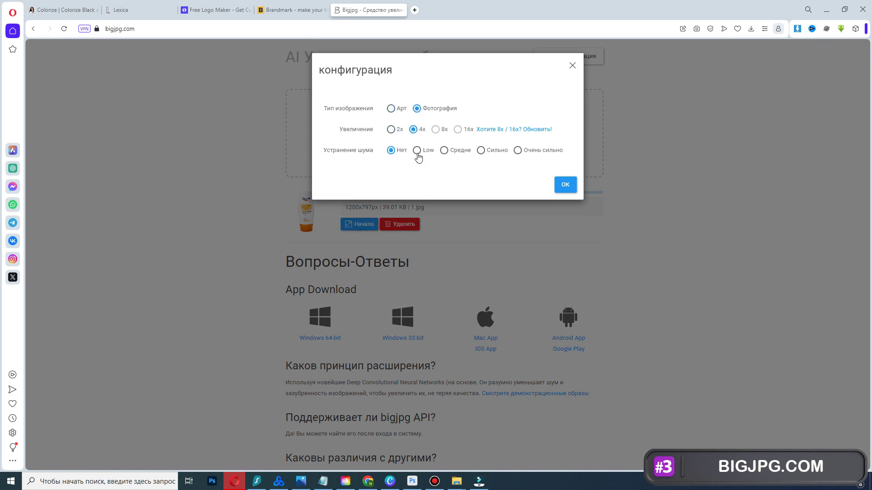
click(418, 151)
click(566, 188)
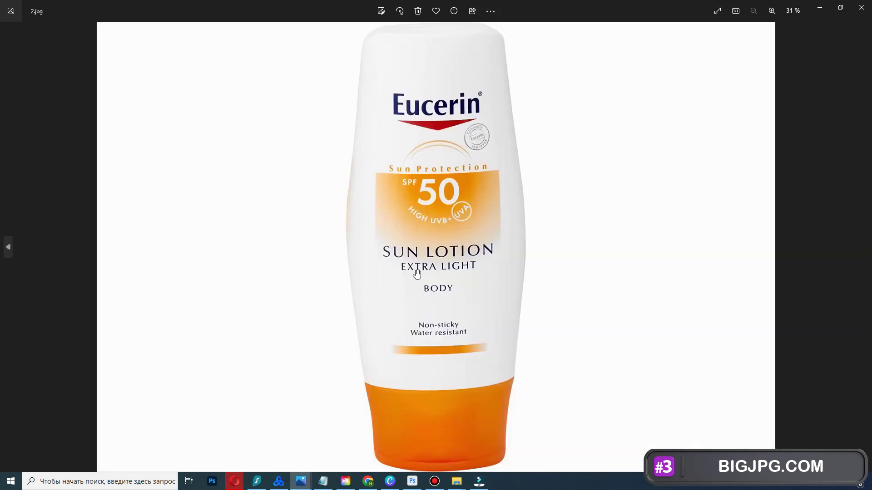
- Inspect the sharpness of the bottle label text in the enlarged 2.jpg in the image viewer
scroll(536, 251, up, 5)
scroll(540, 241, down, 2)
scroll(540, 241, down, 6)
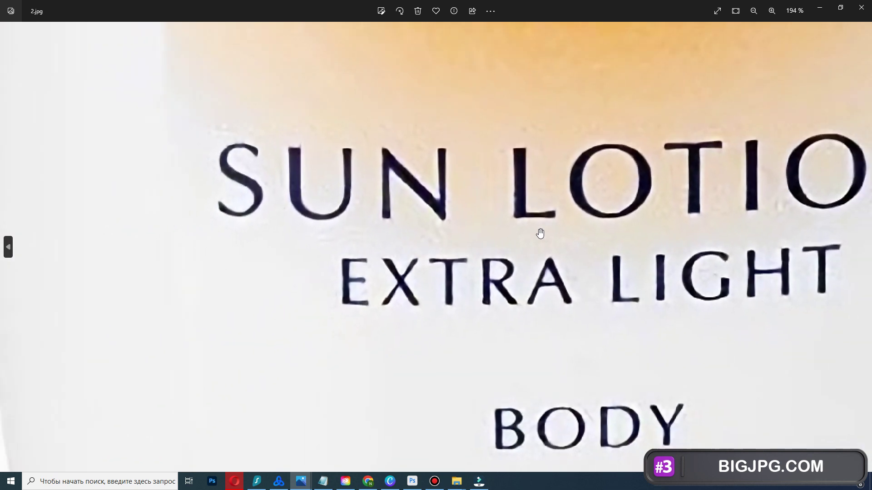
scroll(618, 208, down, 3)
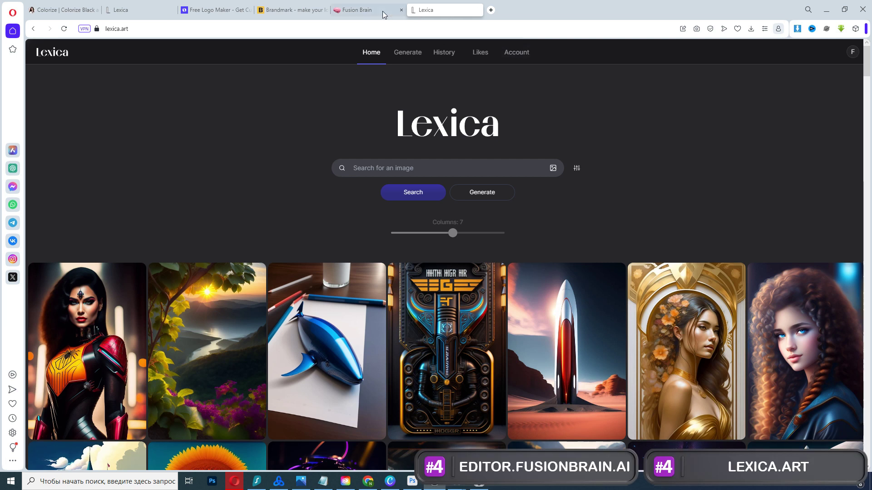
- Generate an image in Lexica from "Anthropomorphic white rat, in a bodyguard black tuxedo, wearing a black suitcase, cinematic film portrait"
click(366, 10)
click(435, 10)
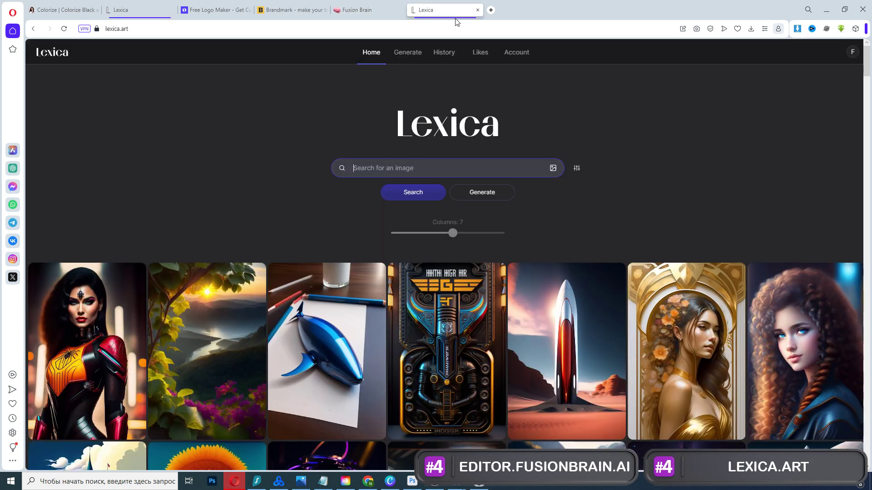
click(499, 191)
click(474, 111)
text(Anthropomorphic white rat, in a bodyguard black tuxedo, wearing a black suitcase, cinematic film portrait)
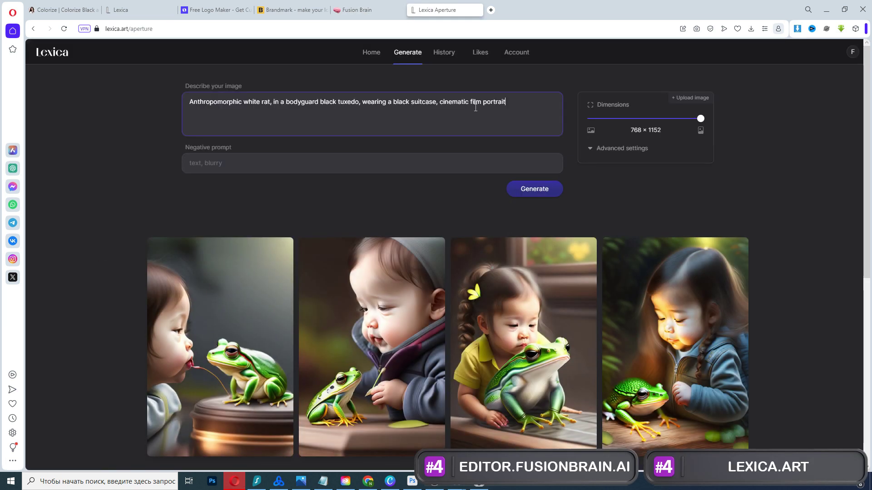
click(539, 188)
- Generate the same white rat portrait prompt in Fusion Brain without a style, and return to Lexica
click(376, 13)
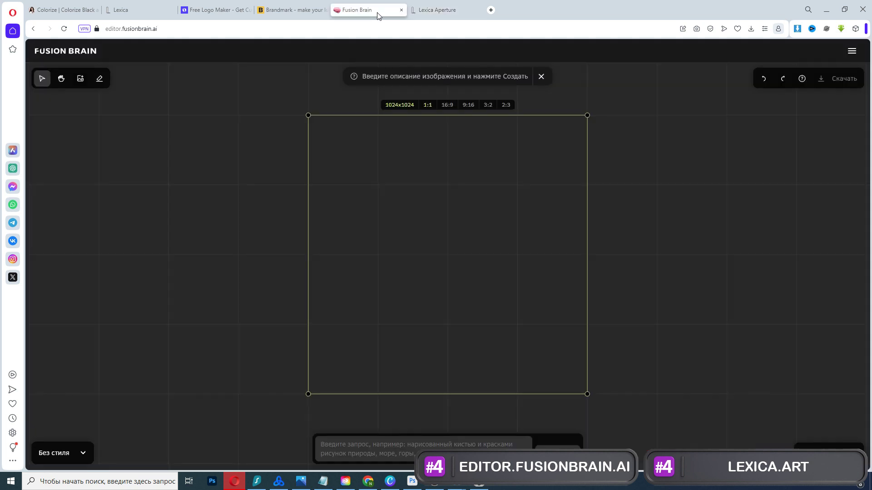
key(ctrl+v)
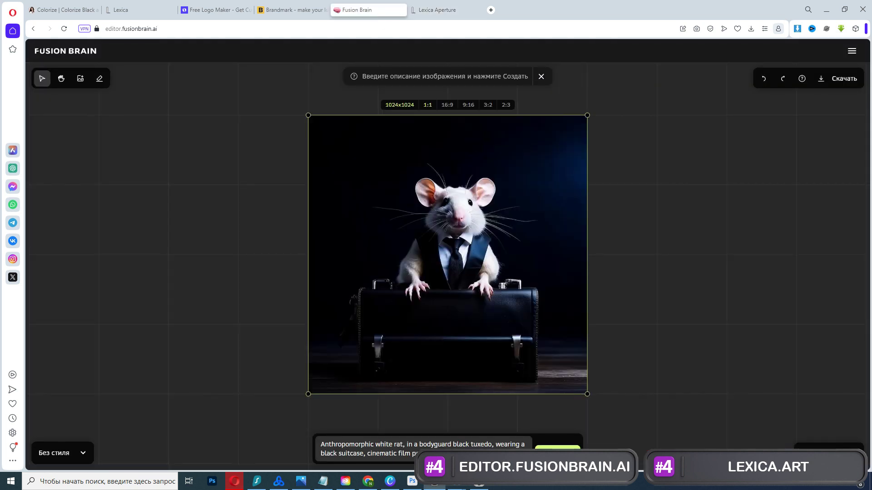
click(431, 9)
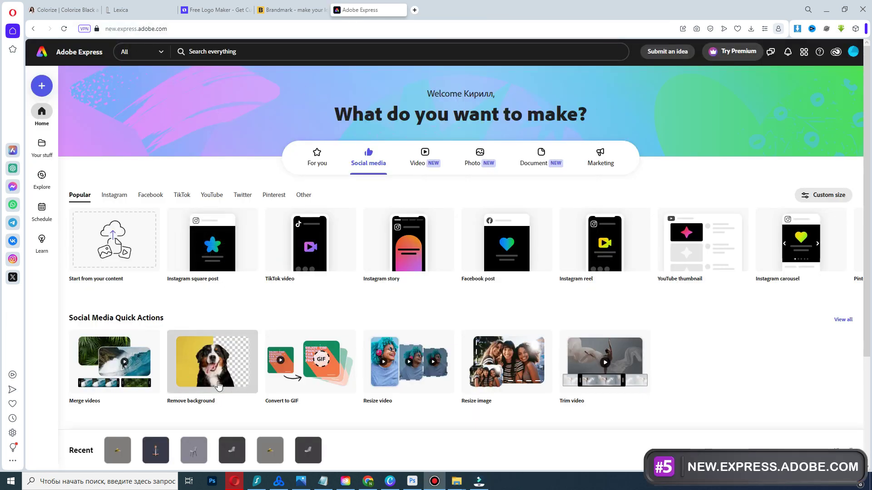
- Start the Remove background quick action in Adobe Express and supply an image for it
click(223, 375)
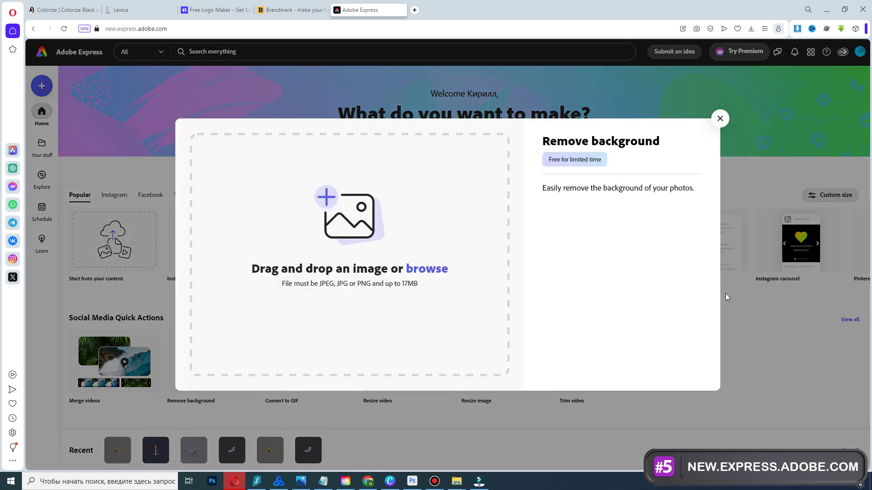
drag(725, 297, 385, 213)
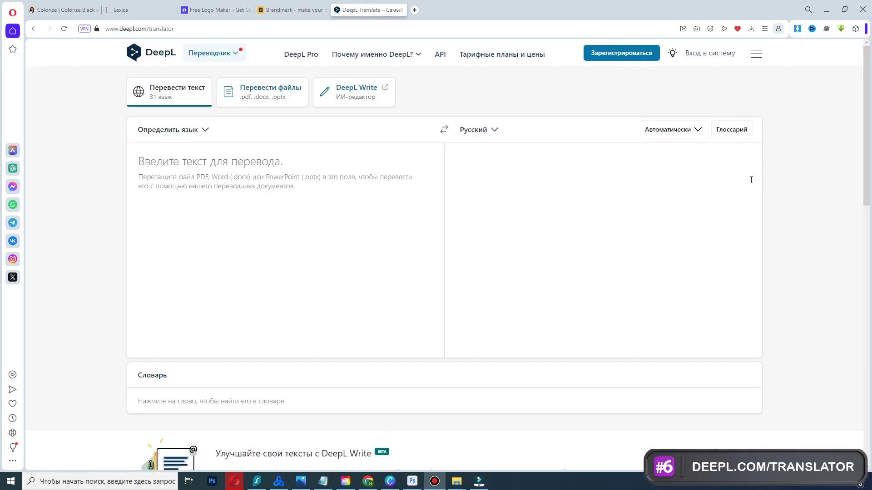
- Enter the Russian vacuum-cleaner description in DeepL and translate it into Ukrainian
click(283, 174)
text(Самый интеллектуальный беспроводной пылесос среди компактных моделей. Новая технология пылесосов в компактном устройстве для легкой уборки всего дома. На ЖК-экране выводится научное подтверждение глубокой очистки. Технология определяет количество всасываемых частиц и распределяет их по категориям, показывая вам, что попадает в пылесос в процессе уборки.)
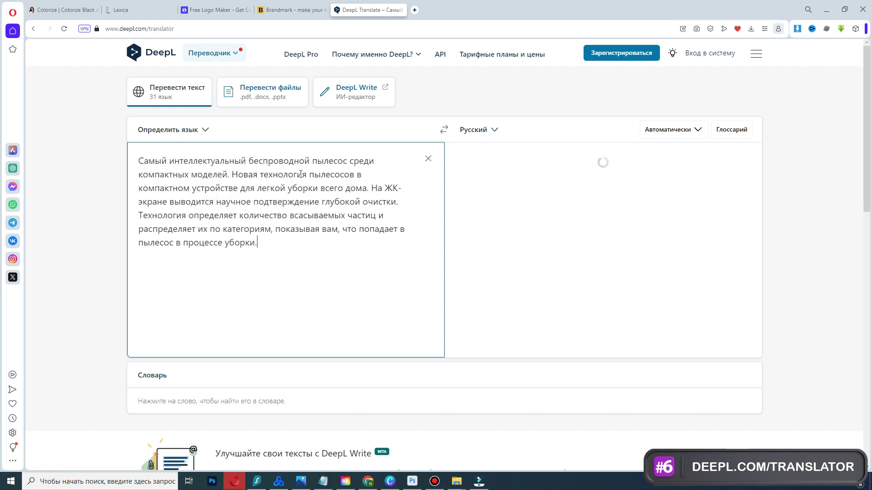
click(482, 131)
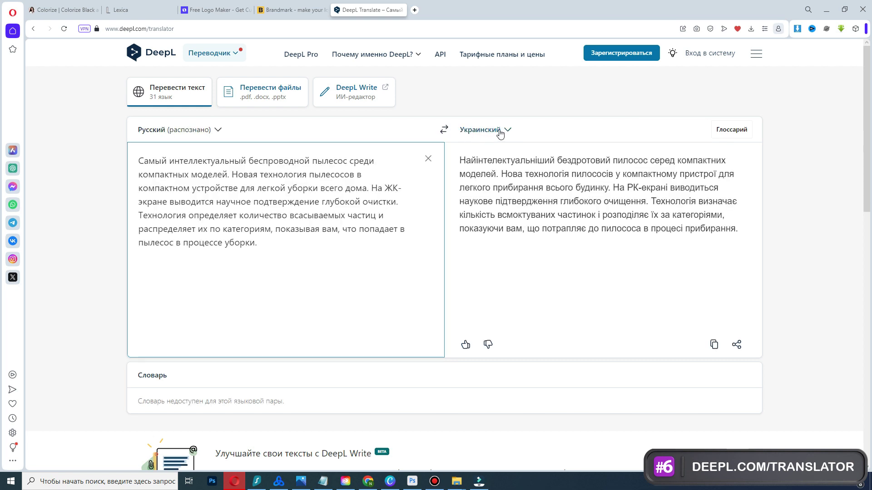
click(490, 180)
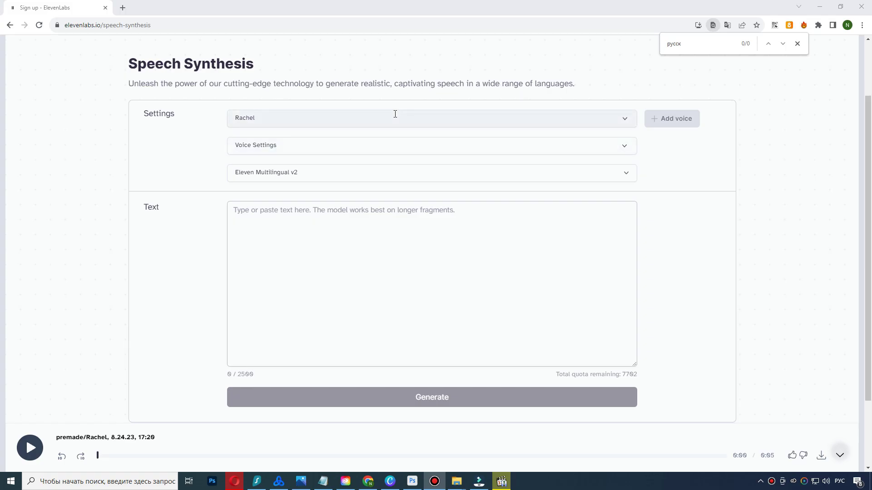
- Check the available voices and the voice settings for speech synthesis in ElevenLabs
click(391, 114)
click(538, 129)
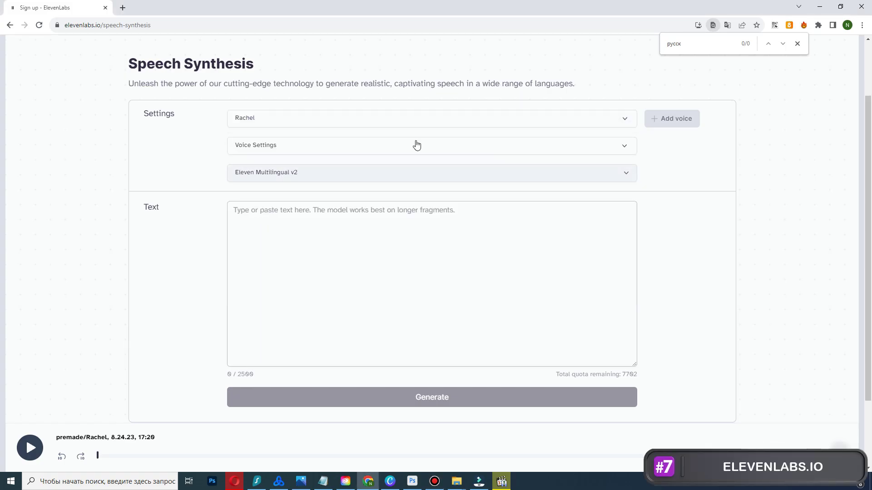
click(398, 146)
click(398, 146)
- Generate speech with the Rachel voice from the Russian text beginning "Это нейросеть с тобой разговаривает, если что"
click(389, 244)
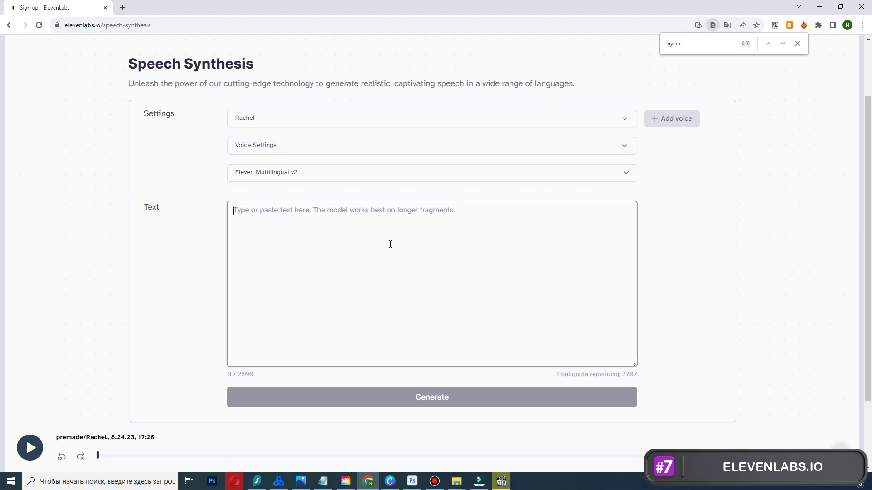
text(Это нейросеть с тобой разговаривает, если что. Как тебе моя дикция и произношение? чётко да? Если что, то я могу и твоим голосом разговаривать, только походу надо купить доступ)
click(425, 399)
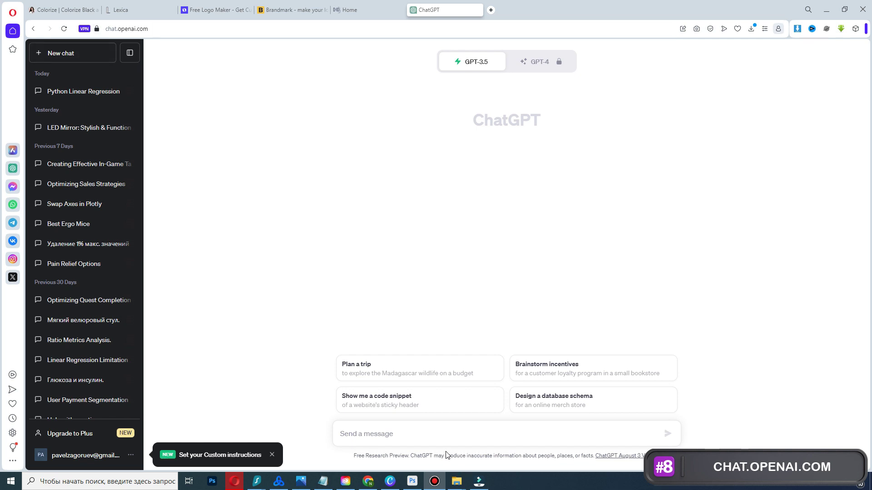
- Ask ChatGPT in Russian for a 2000-character SEO description of "Женское вечернее платье" using keywords чёрный, летнее, вечернее, на свадьбу, в ресторан, для подарка
click(448, 434)
text(Составь сео описание на 2000 символов для товара Женское вечернее платье, на основе ключевых слов: чёрный, летнее, вечернее, на свадьбу, в ресторан, для подарка)
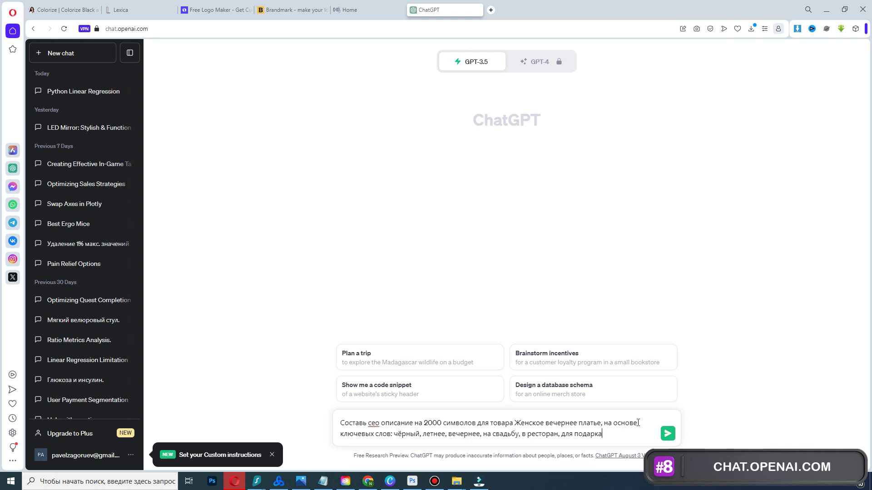
click(668, 434)
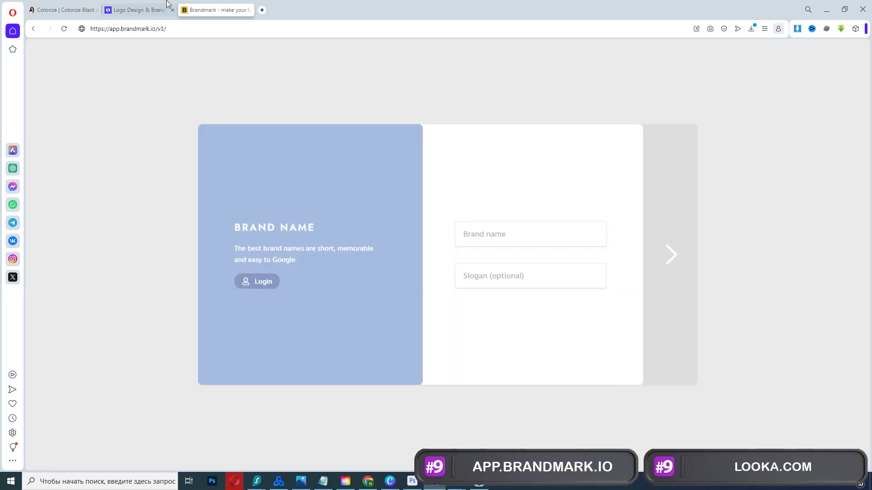
- Start a logo design in Looka for the company name HomeART
click(166, 6)
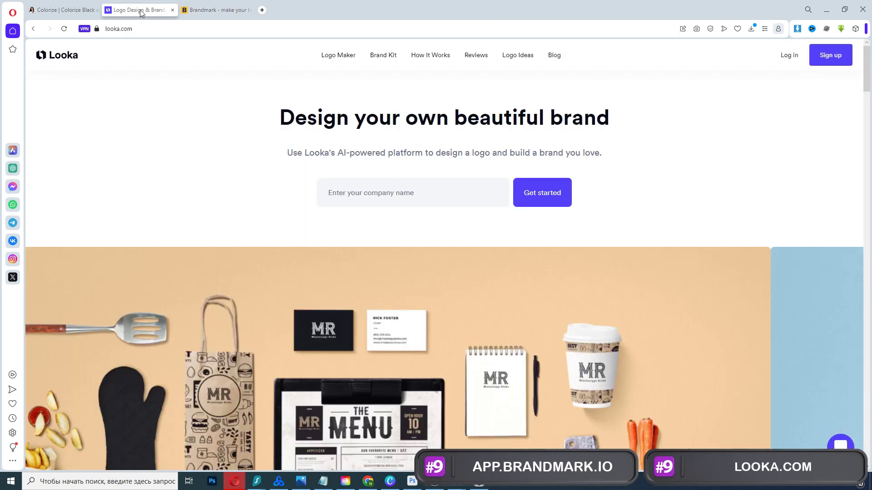
text(Acme)
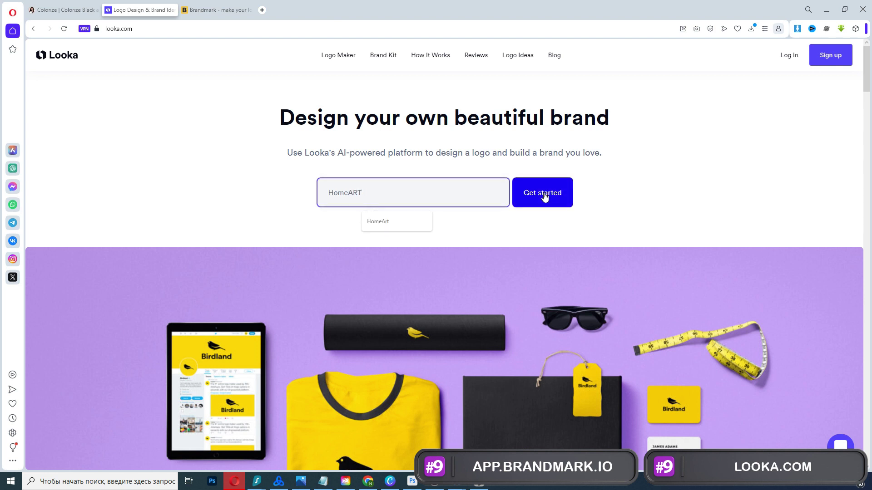
click(543, 193)
- Skip the logo inspiration choices and the following onboarding questions for the HomeART logo
click(656, 122)
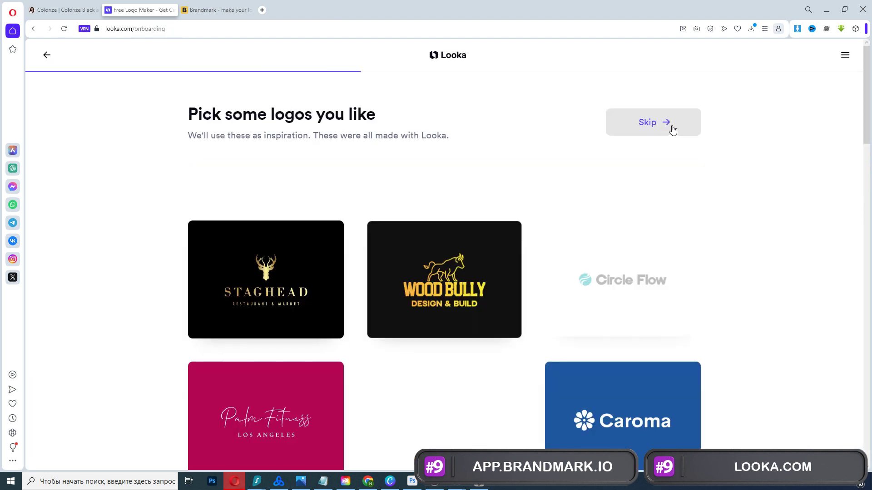
click(665, 129)
click(667, 127)
click(668, 126)
click(652, 120)
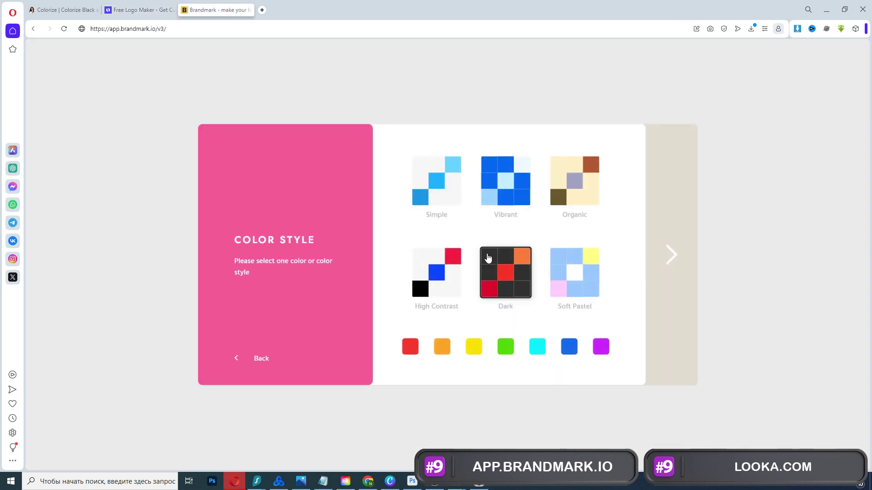
- Choose the Simple color style for the Brandmark logo and continue through the design screens
click(448, 198)
click(799, 231)
click(799, 232)
click(799, 233)
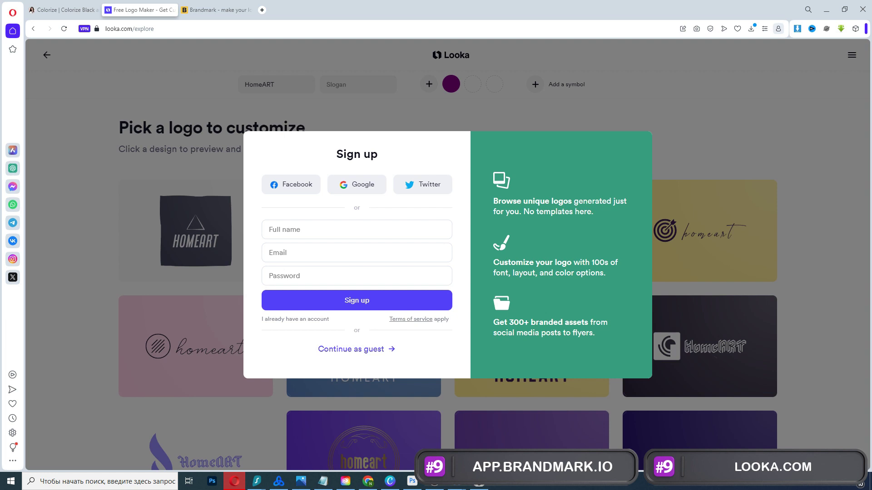
- Continue as a guest in Looka and browse the HomeART logo designs
click(351, 350)
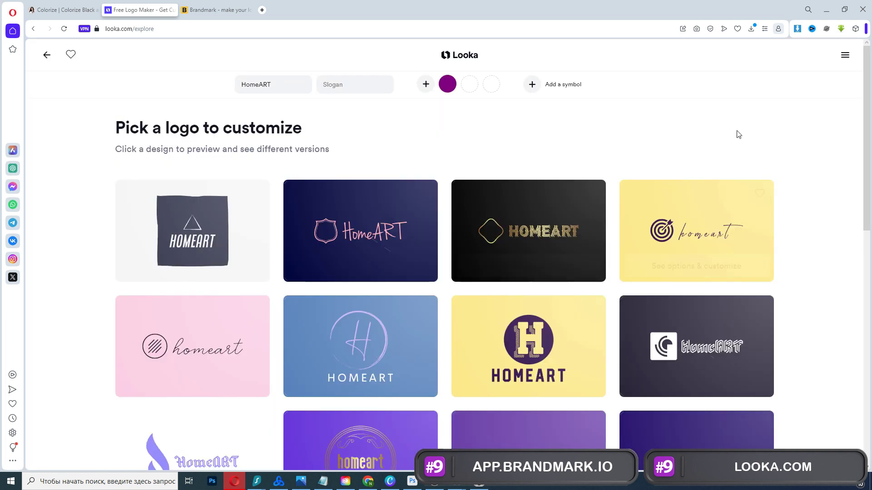
scroll(786, 185, down, 10)
scroll(804, 214, up, 4)
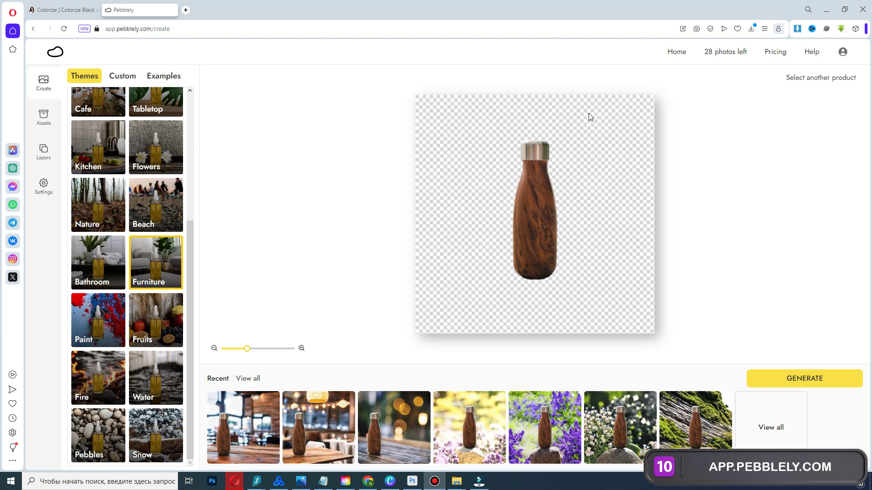
- Enlarge the wooden bottle in Pebblely to nearly the canvas height, center it, and browse the background themes
click(536, 179)
drag(535, 178, 532, 203)
drag(554, 151, 549, 175)
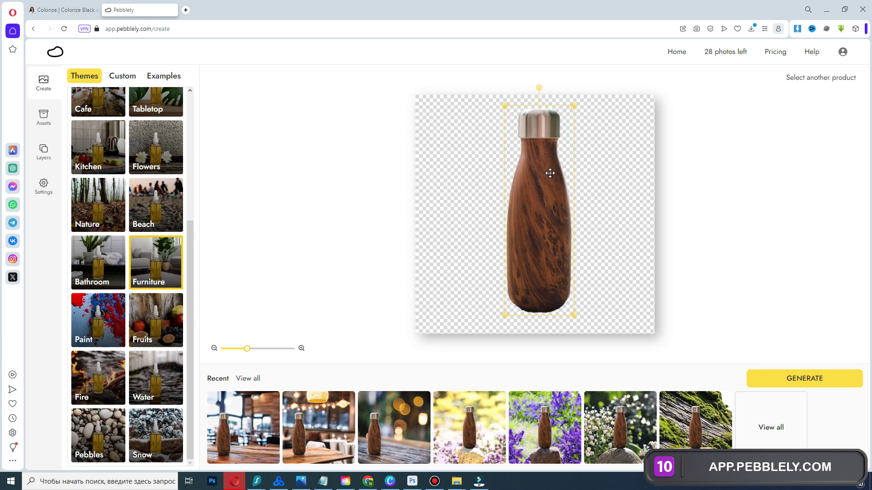
click(141, 142)
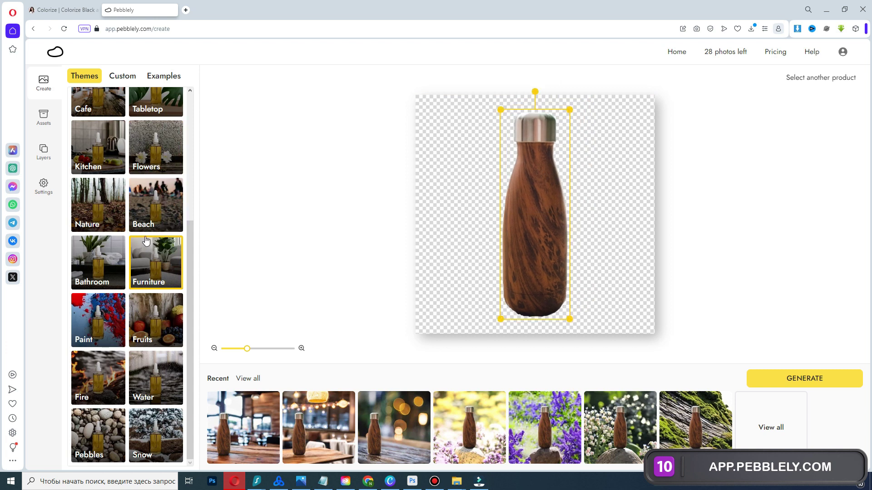
scroll(142, 243, up, 5)
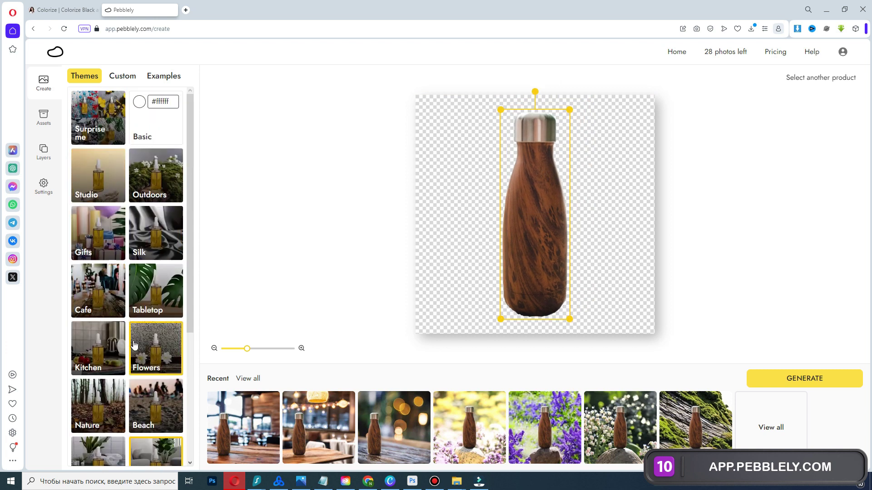
scroll(98, 290, down, 1)
- Open the first recent bottle photo and page through the generated product photos
click(250, 419)
click(847, 256)
click(847, 256)
click(847, 256)
click(847, 256)
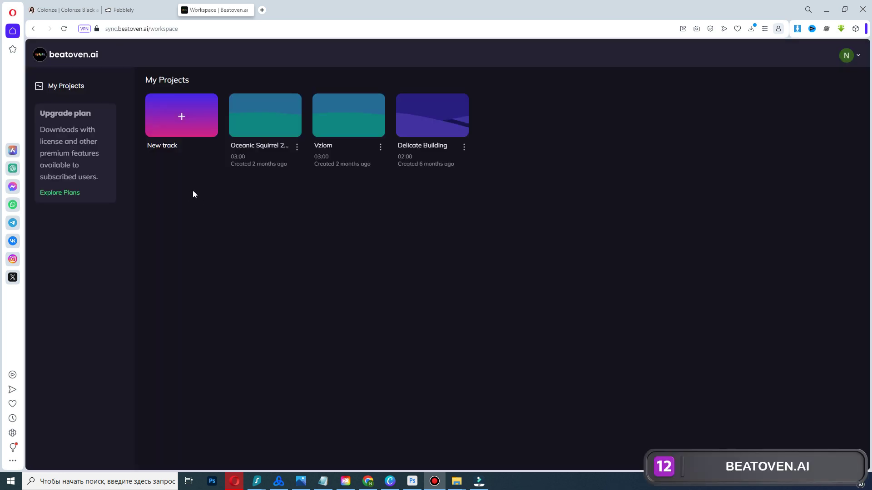
- Create a new track in Beatoven with the suggested title, 01:00 duration and Medium tempo, using the HipHop genre
click(192, 127)
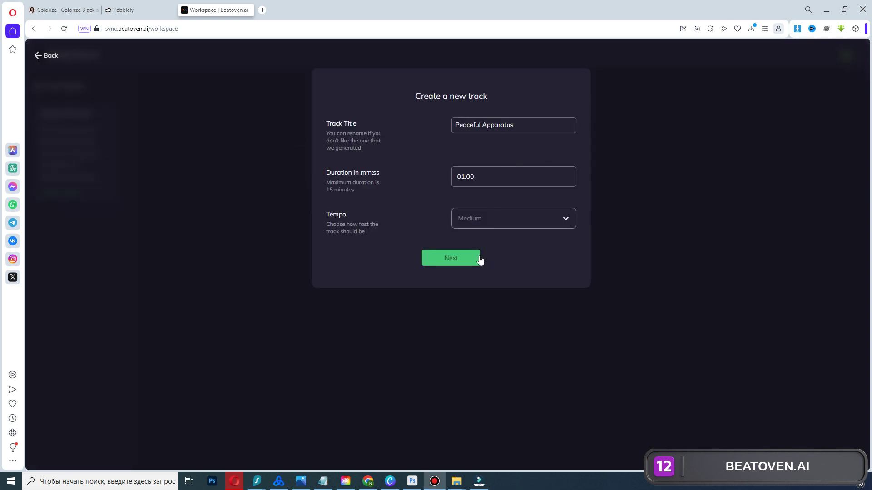
click(472, 263)
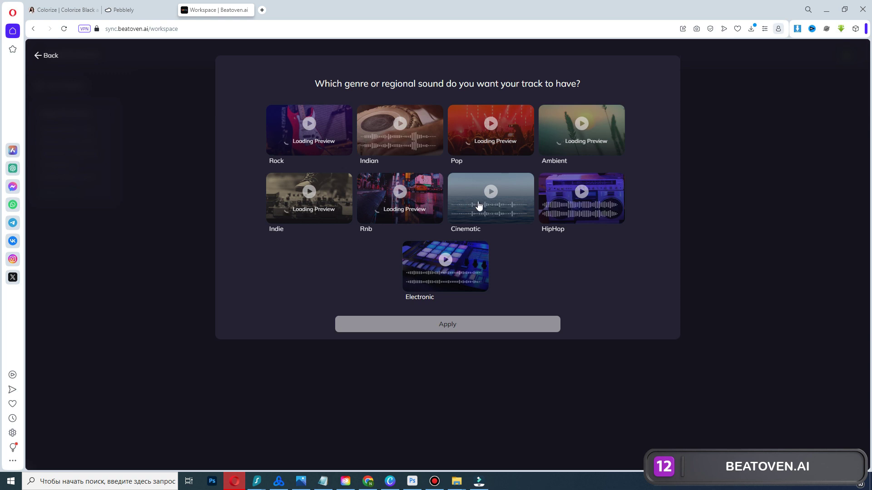
click(577, 200)
click(513, 322)
click(512, 251)
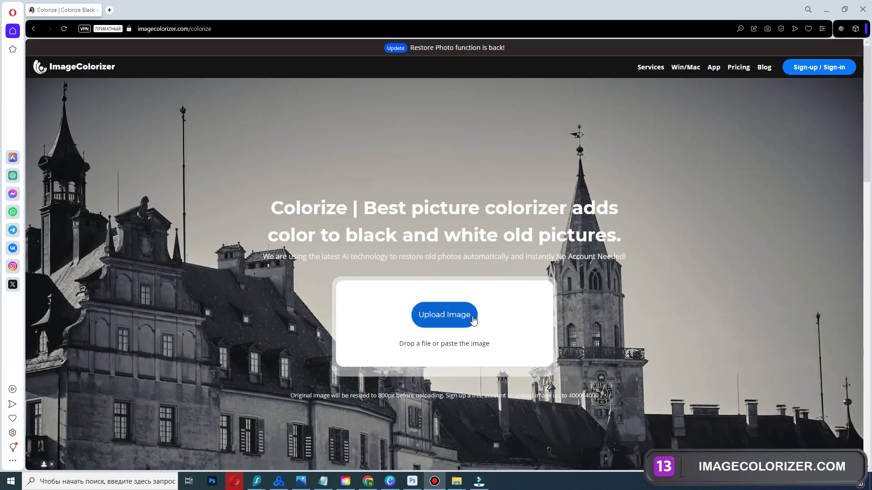
- Colorize the black-and-white portrait from the clipboard in ImageColorizer and open its before-and-after comparison
click(472, 317)
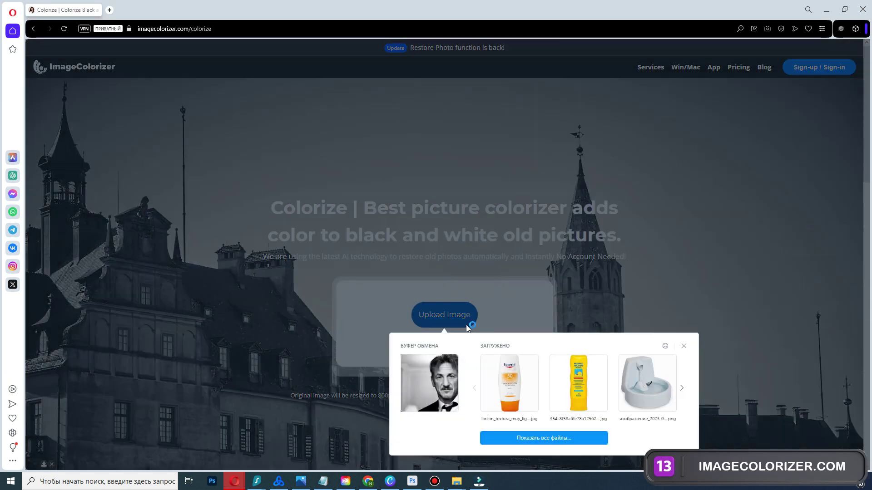
click(422, 385)
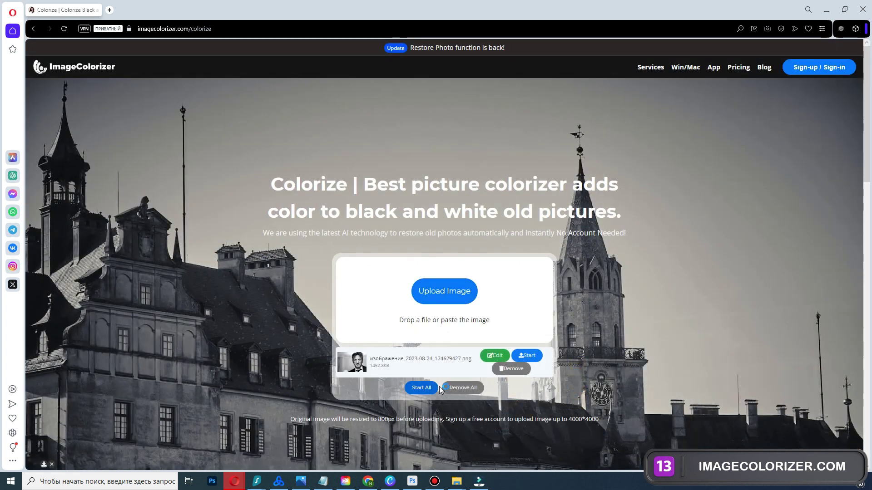
click(527, 355)
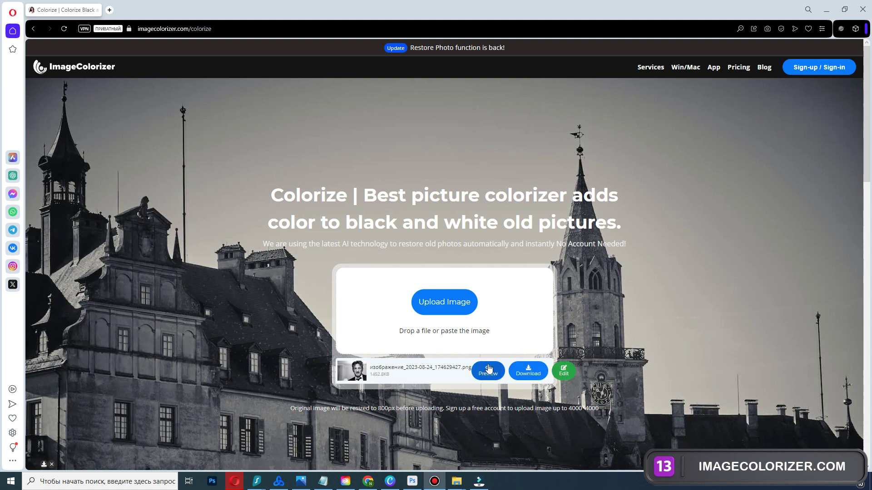
click(497, 380)
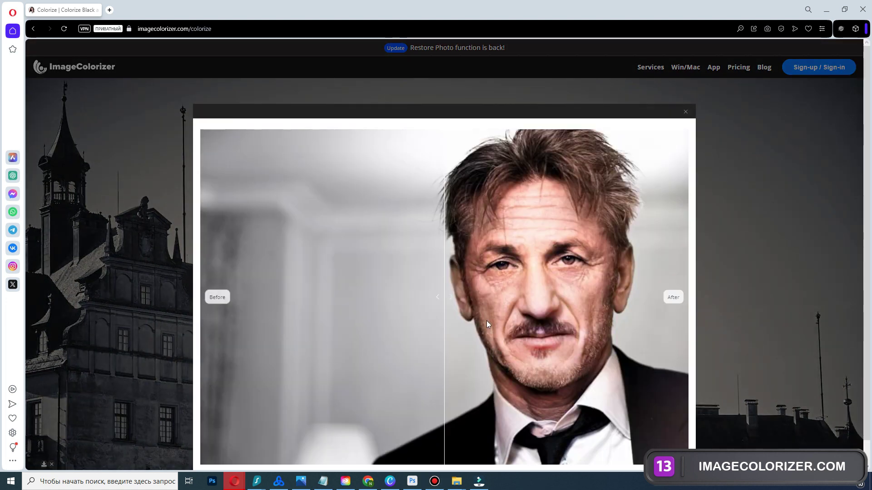